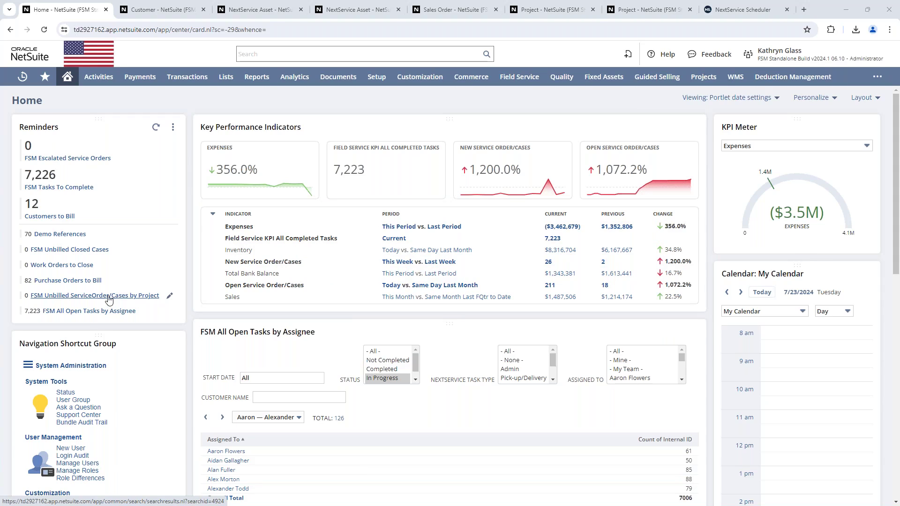
Review the Denver Aquarium customer record and its list of field service assets
click(157, 9)
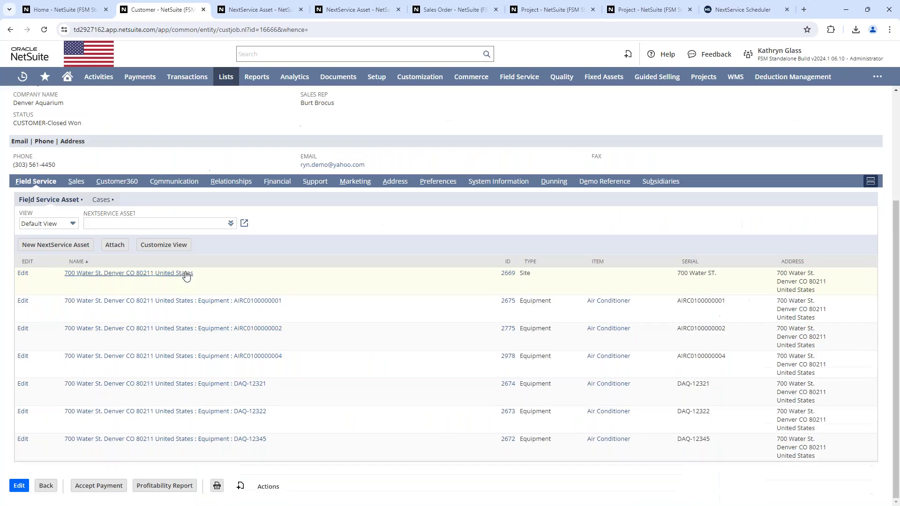
scroll(322, 243, up, 3)
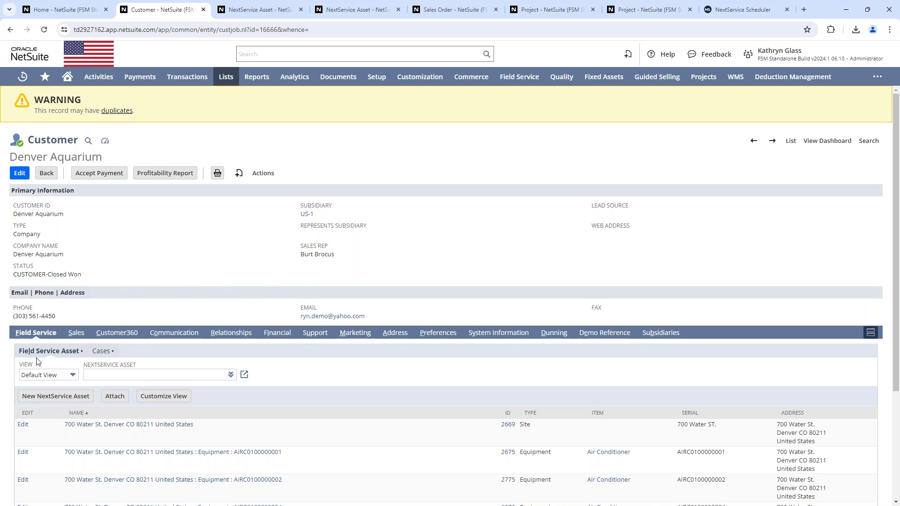
scroll(38, 361, down, 3)
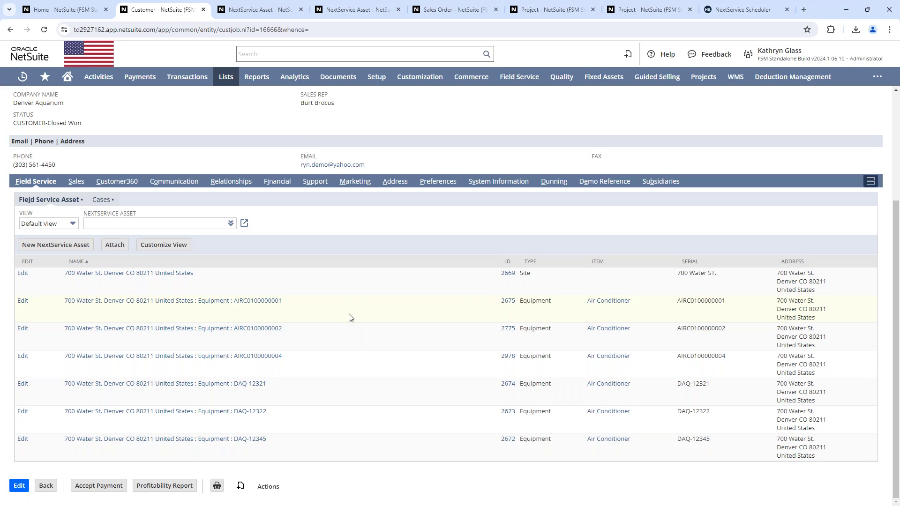
Examine the field service projects, cases and maintenance records of the equipment asset DAQ-12321
click(258, 9)
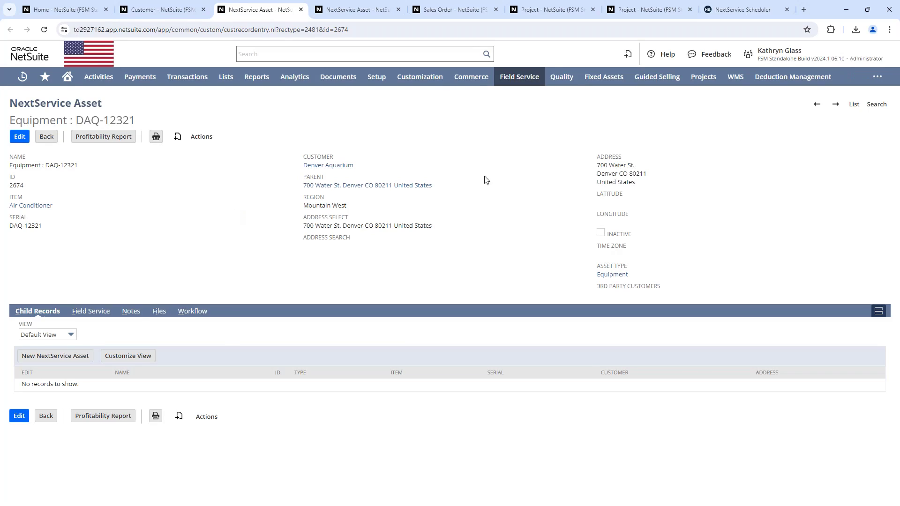
click(91, 313)
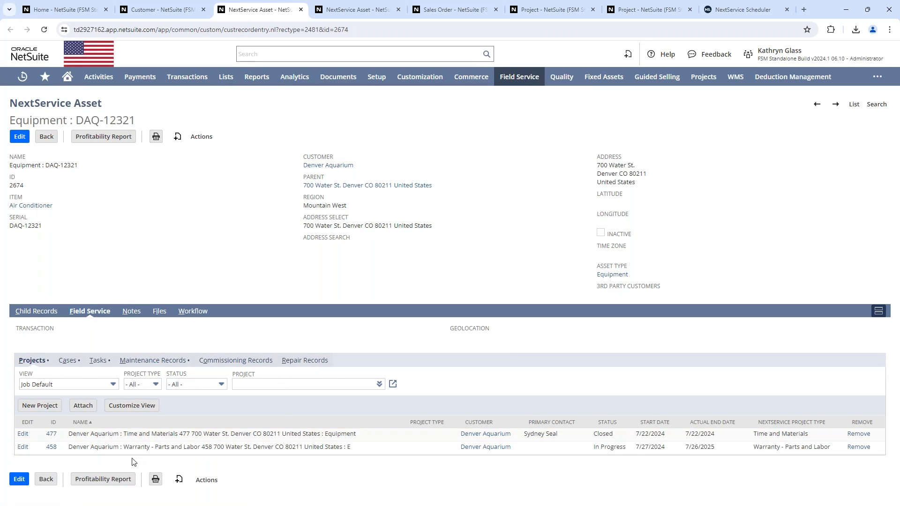
click(67, 360)
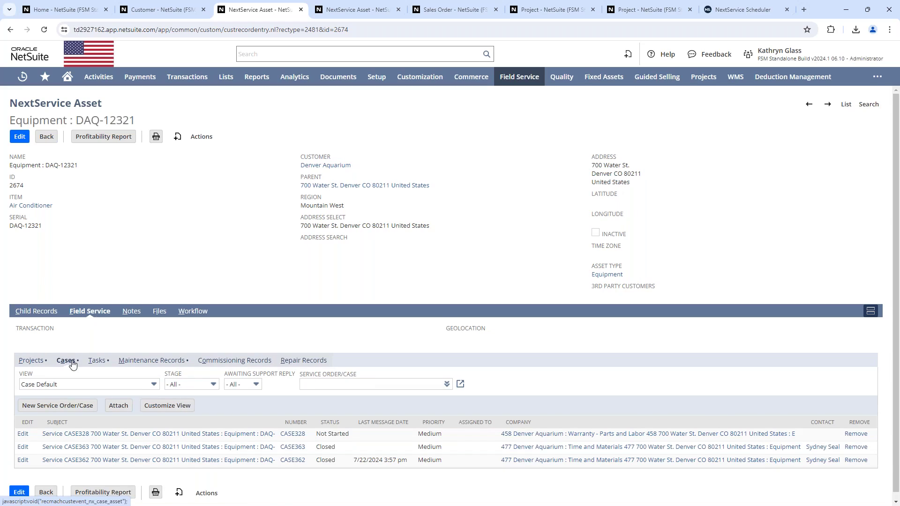
click(131, 361)
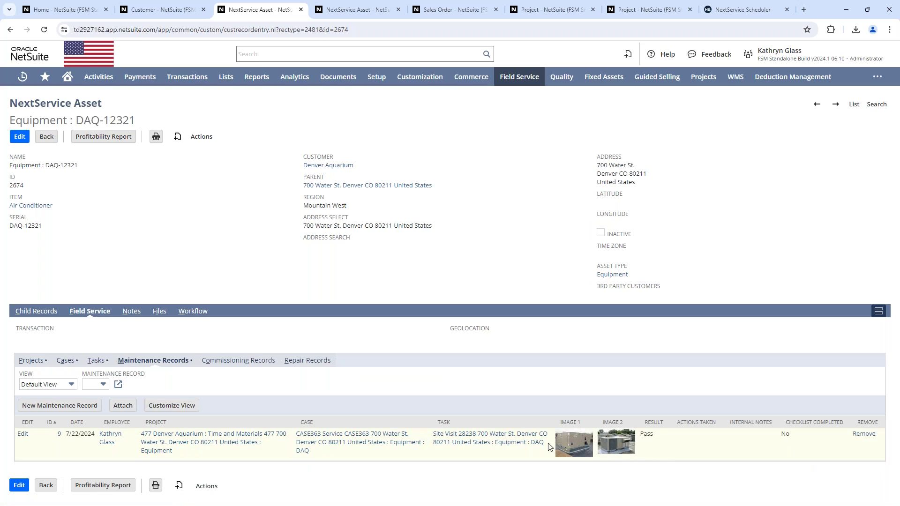
mouse_move(470, 443)
click(335, 18)
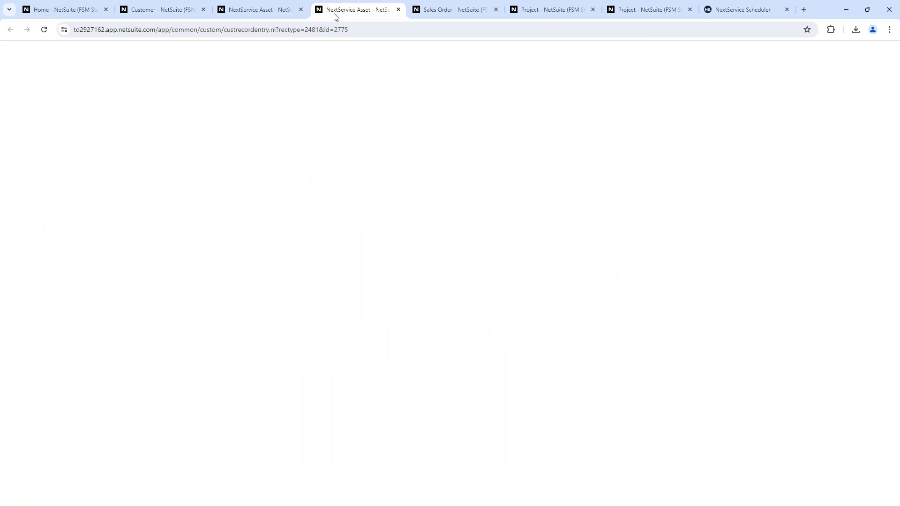
click(99, 312)
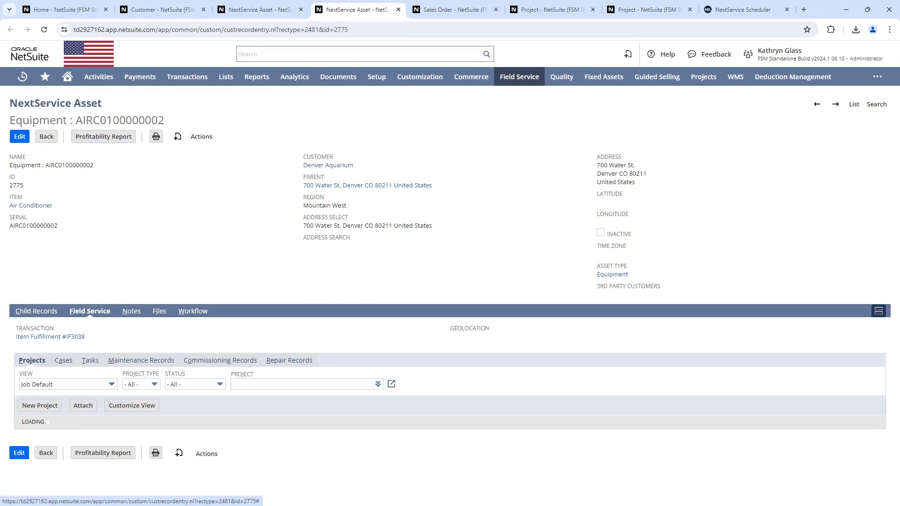
click(68, 362)
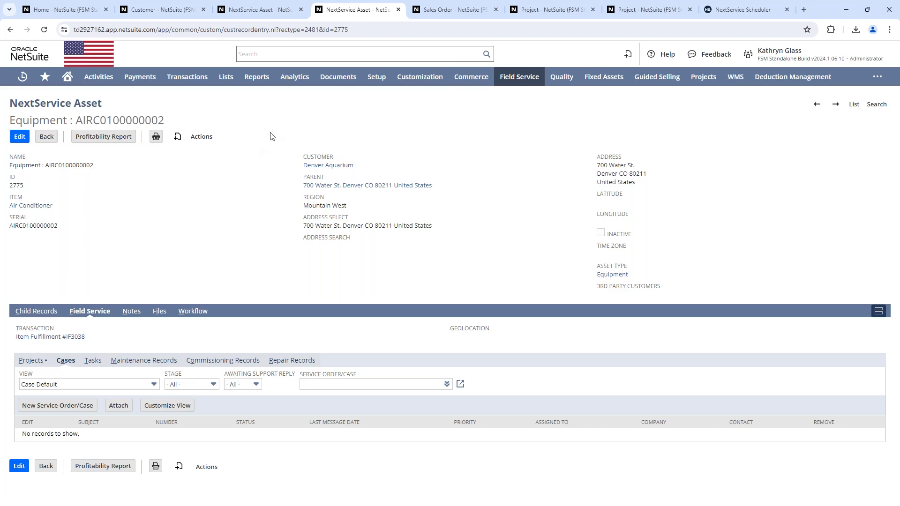
key(ctrl+Tab)
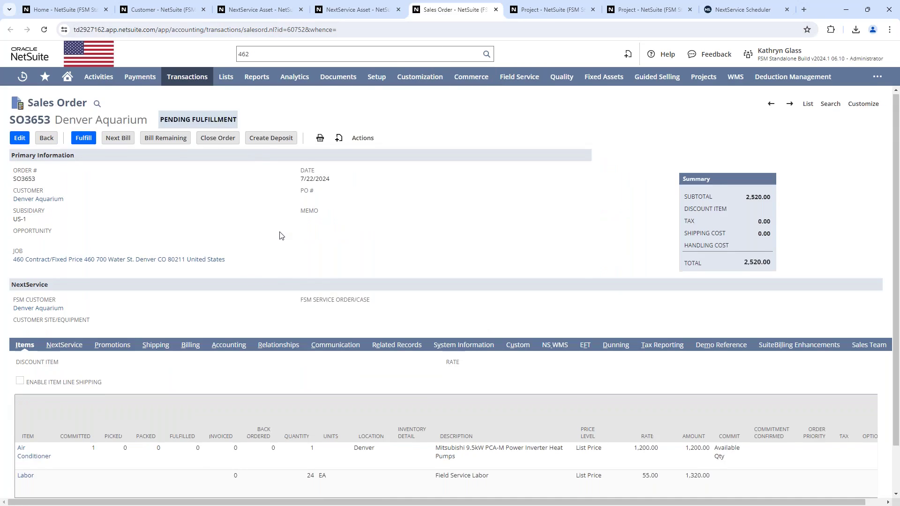
scroll(277, 235, down, 1)
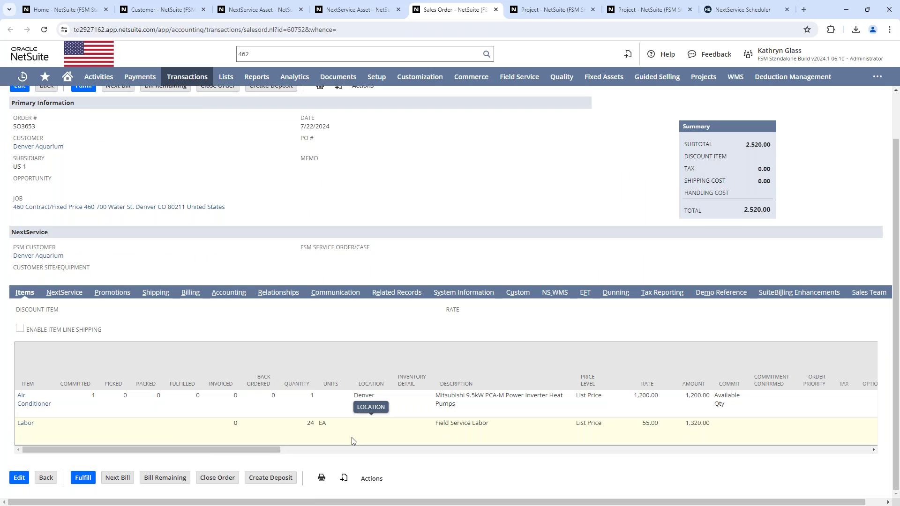
click(356, 10)
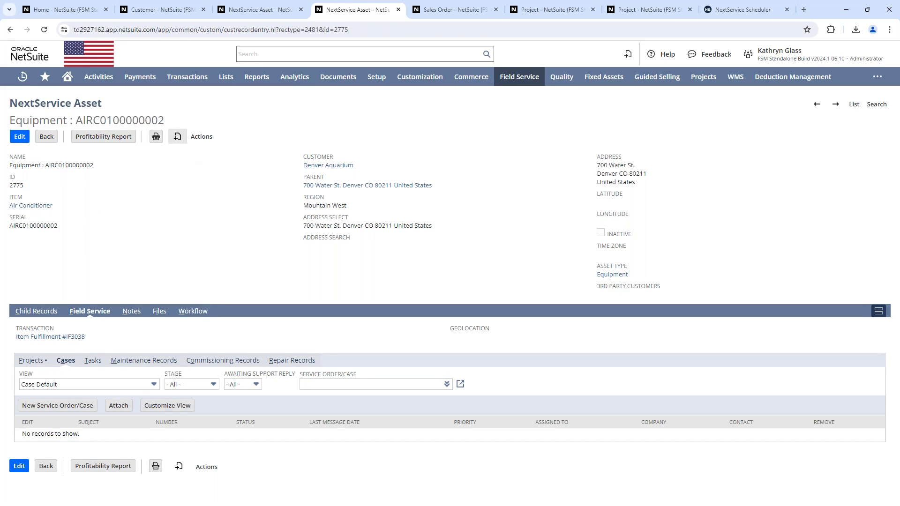
mouse_move(177, 141)
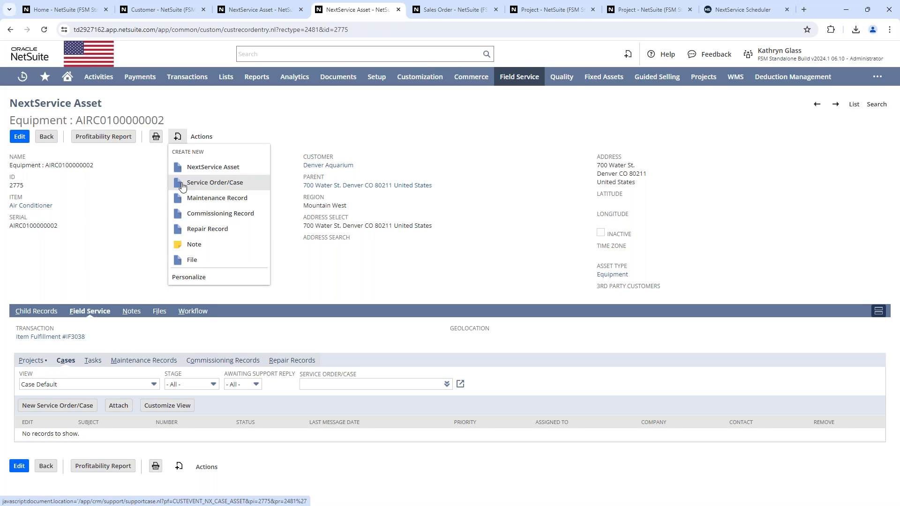
click(183, 186)
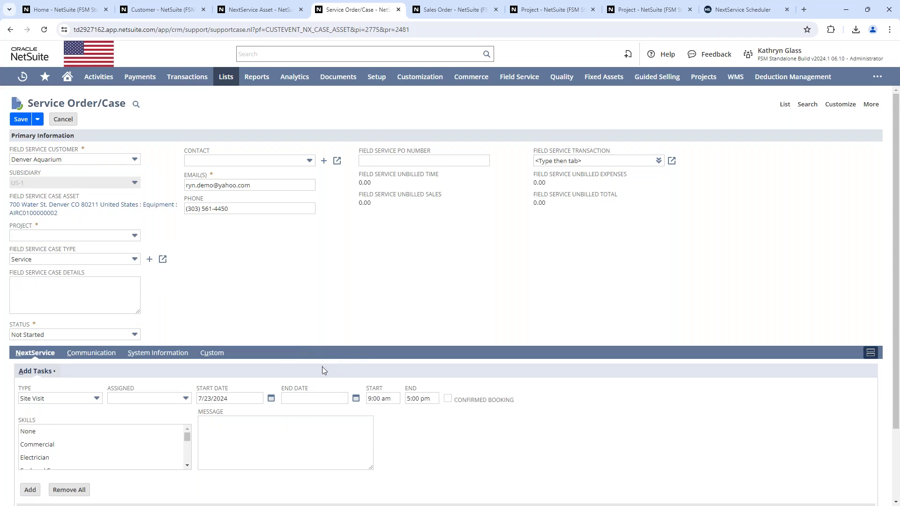
click(256, 164)
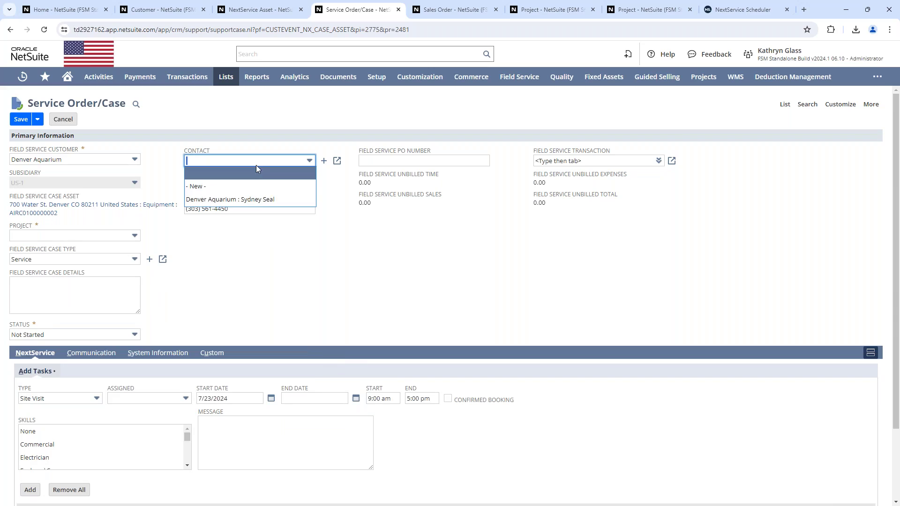
click(261, 200)
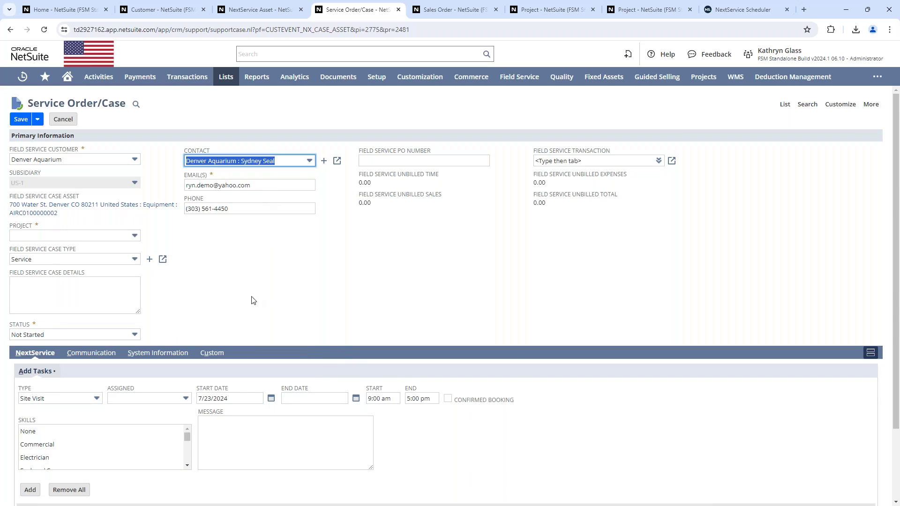
Assign the Warranty - Parts and Labor project (7/2/2024 to 7/1/2025) and enter the case details "AC unit is not cooling and it is making a noise"
click(73, 235)
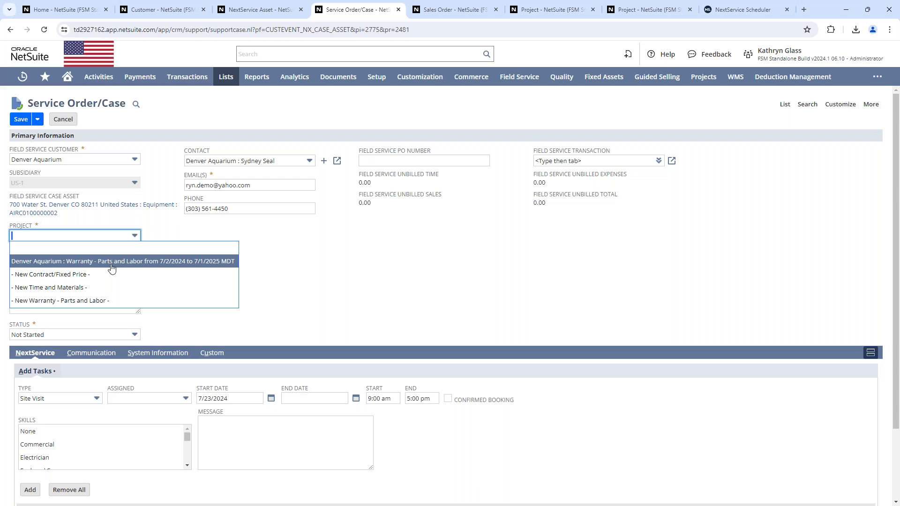
key(Return)
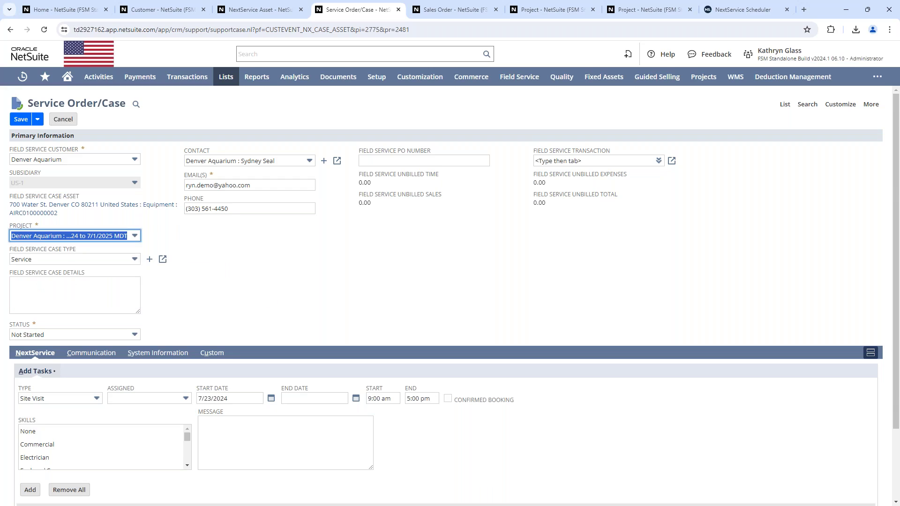
click(84, 293)
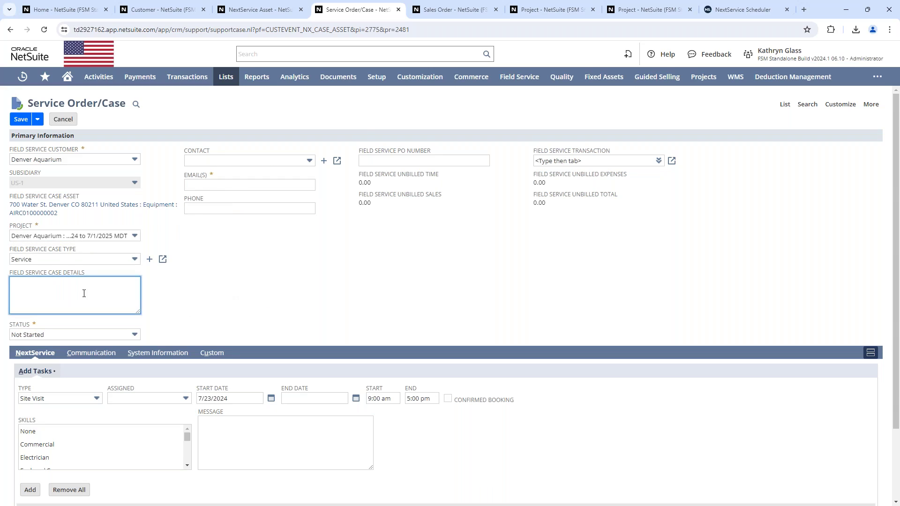
text(AC uniteis not cooling and it is making a noise)
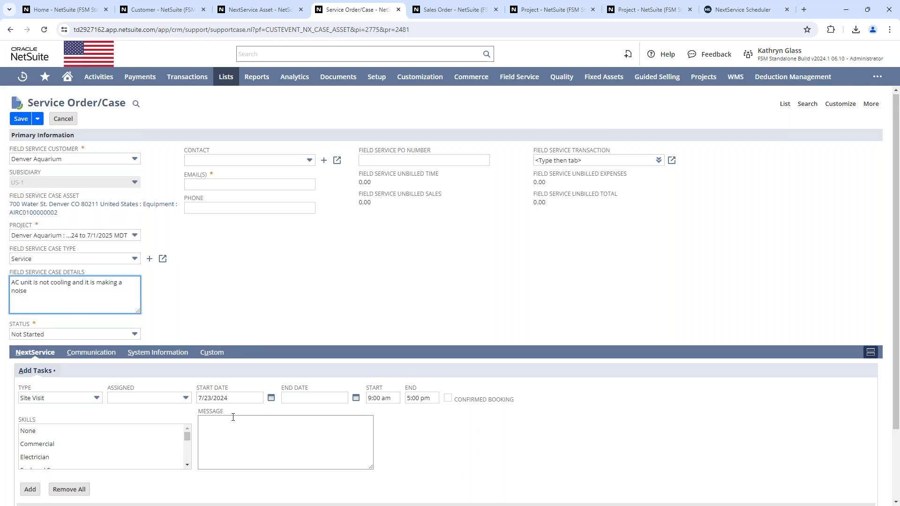
Choose Site Visit as the new task's type and Working at Heights as its required skill
scroll(233, 417, down, 2)
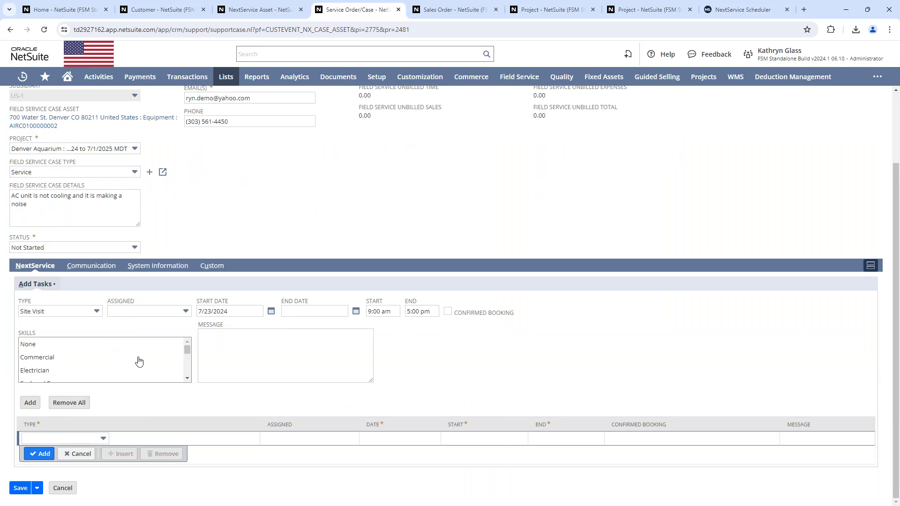
scroll(132, 359, down, 2)
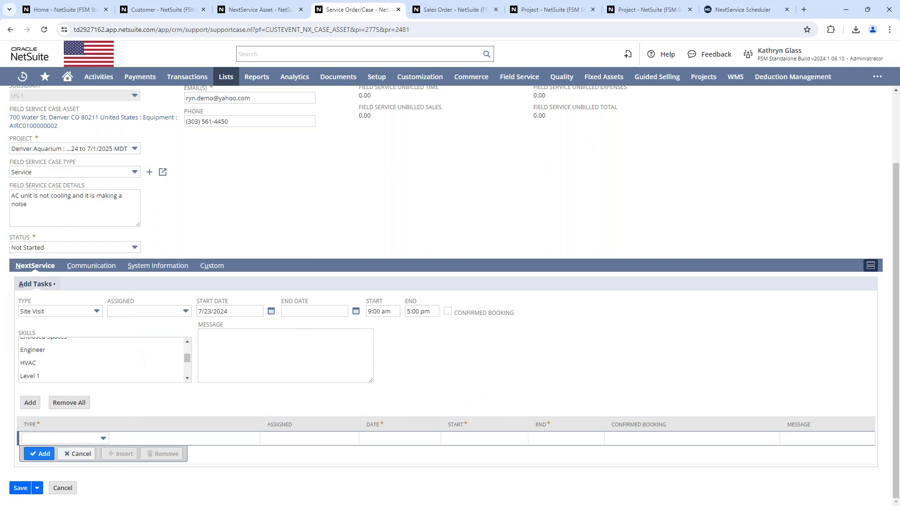
click(69, 311)
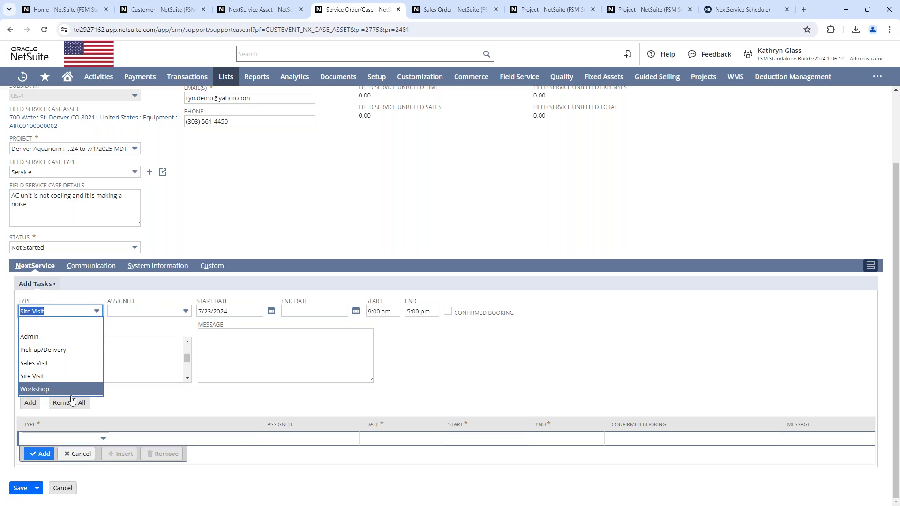
click(89, 376)
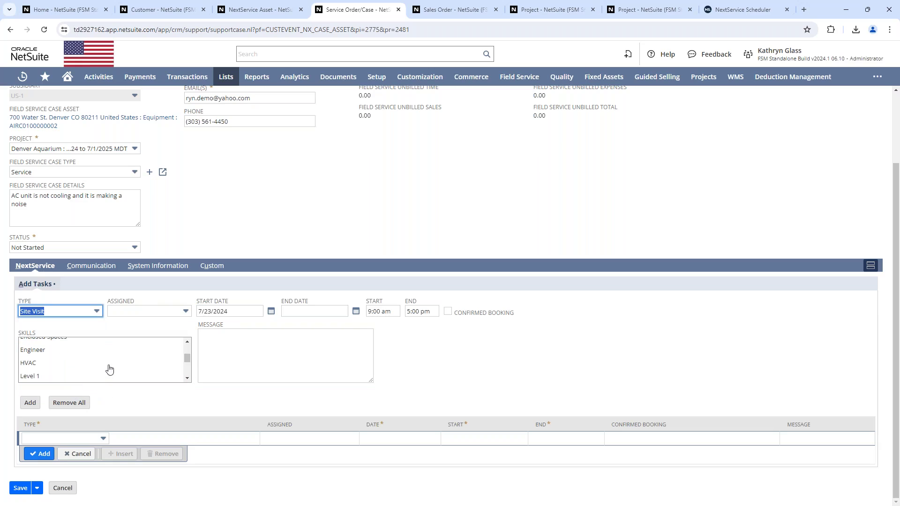
scroll(110, 370, up, 2)
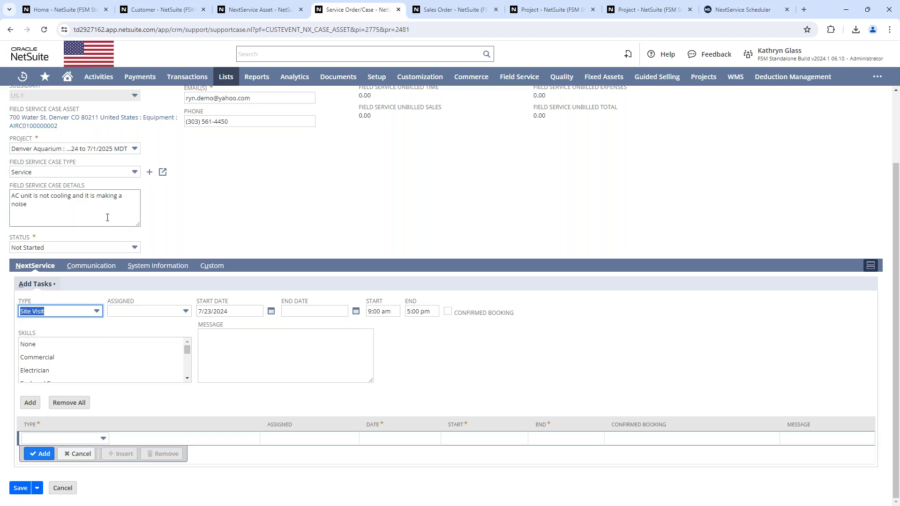
scroll(128, 366, down, 3)
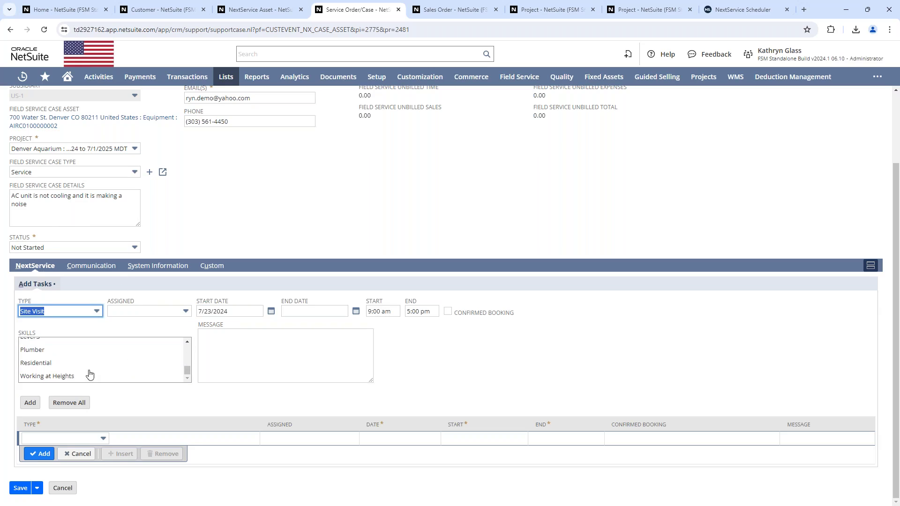
click(89, 375)
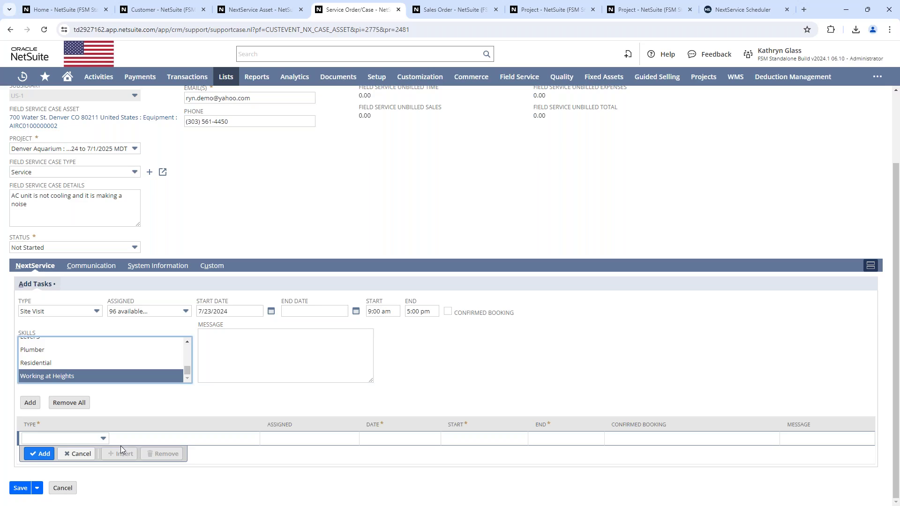
Give the task the message "bring a 40 ft ladder and your id" and set its start time to 11:00 am
click(314, 362)
text(bring a)
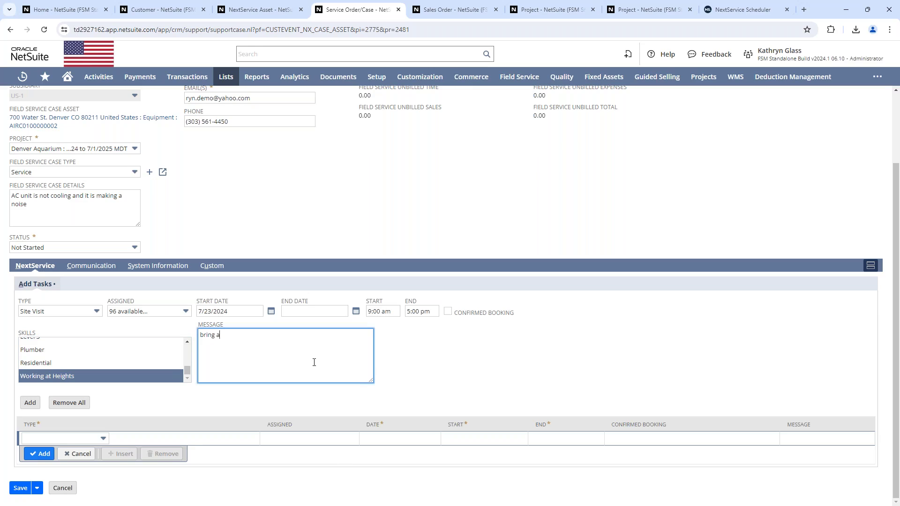
text( 40 ft ladder and your id)
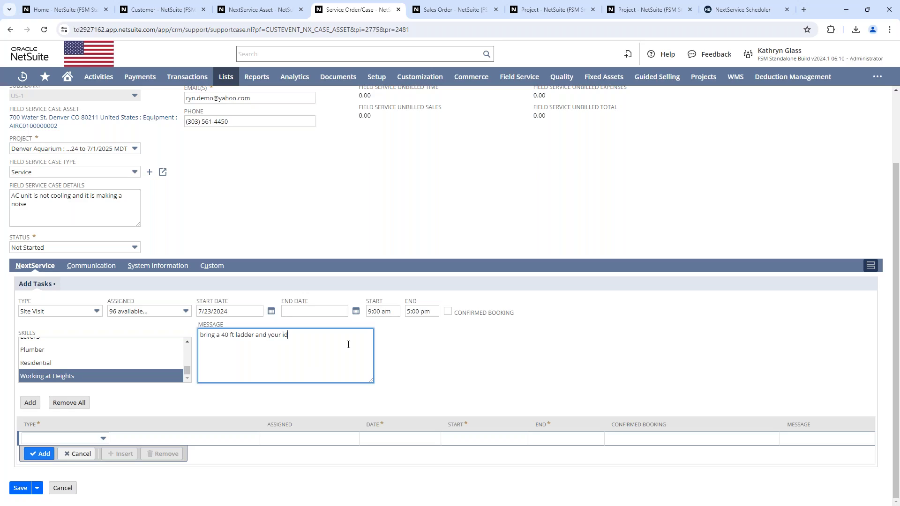
click(374, 312)
drag(368, 312, 381, 311)
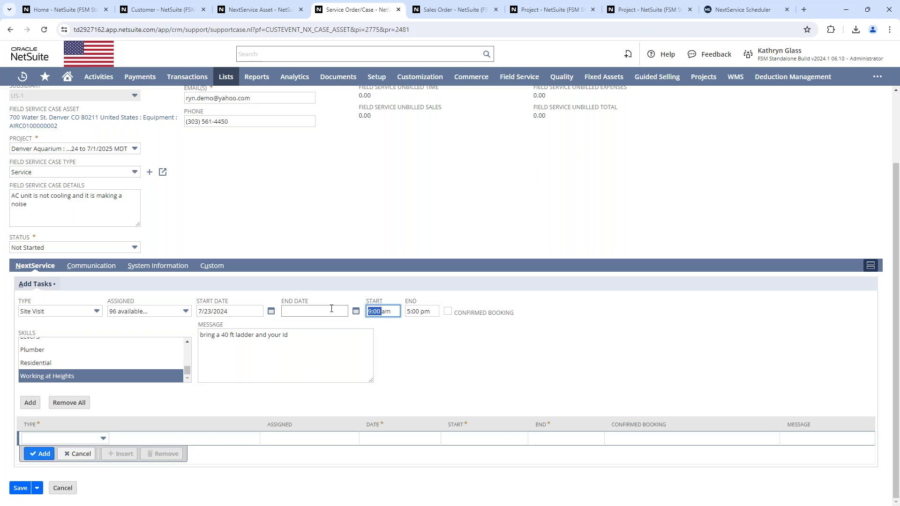
text(11:00)
key(Tab)
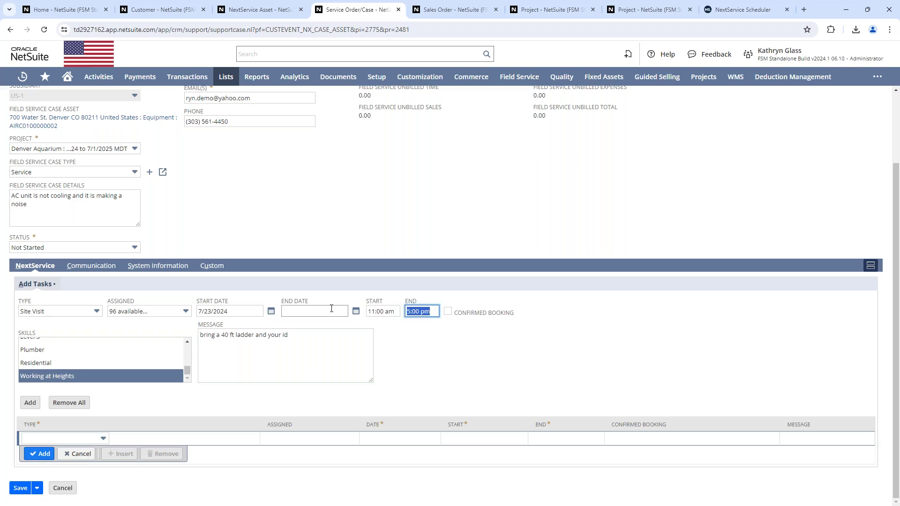
Add the site visit task to the case's task list and save the service order/case
click(30, 402)
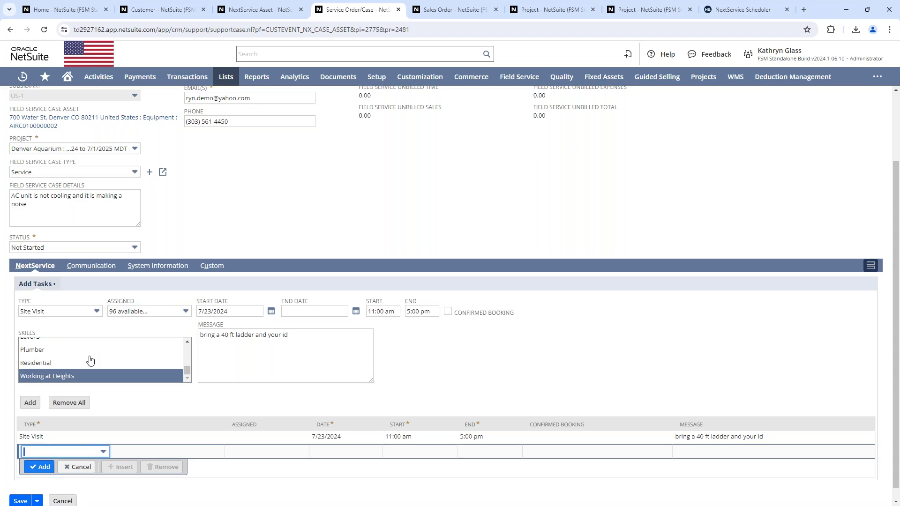
click(21, 501)
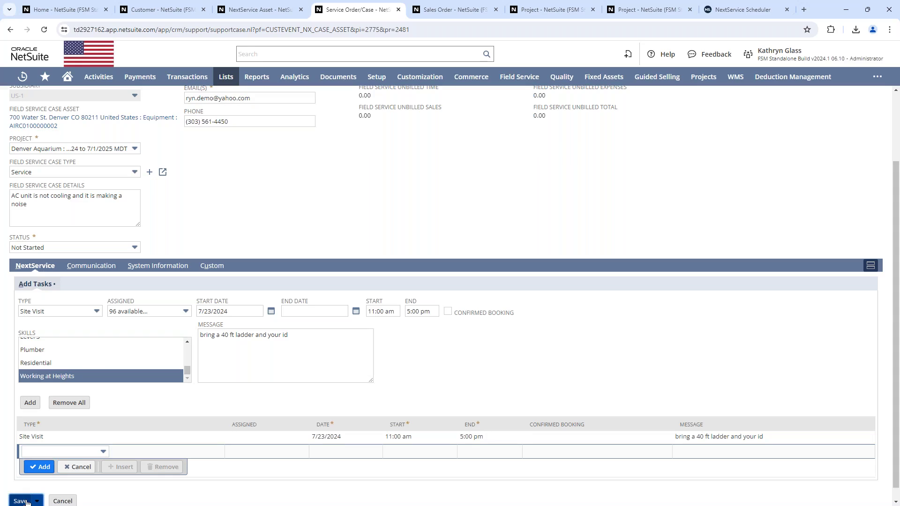
click(27, 502)
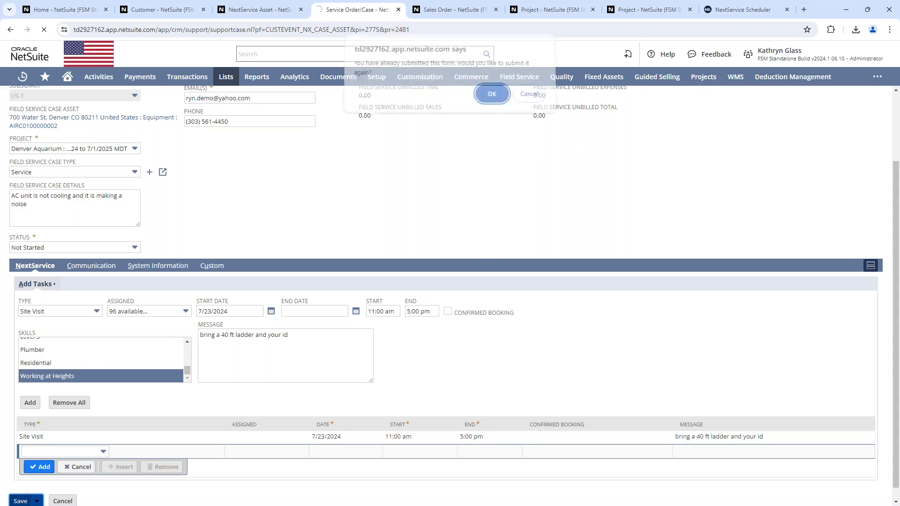
Decline submitting the service order/case form a second time
click(528, 99)
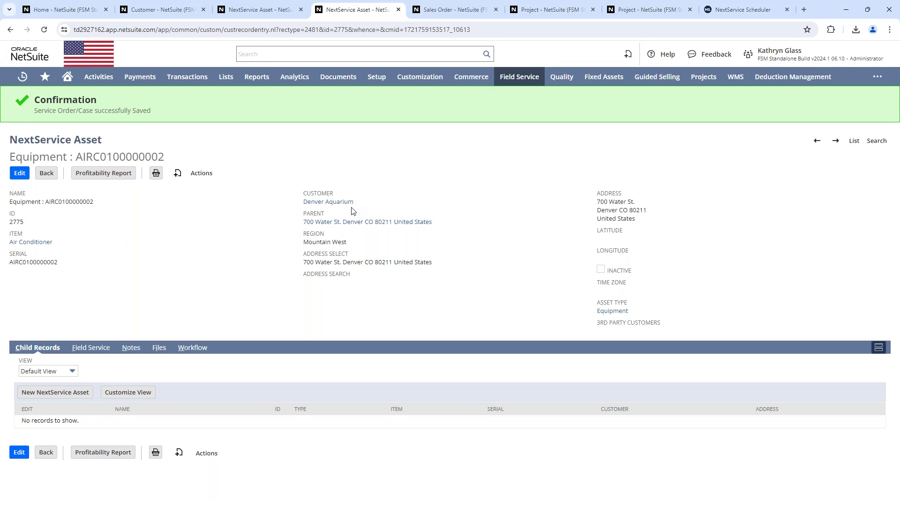
Open the Contract/Fixed Price project linked to Denver Aquarium's sales order and review its scheduled project tasks
click(452, 9)
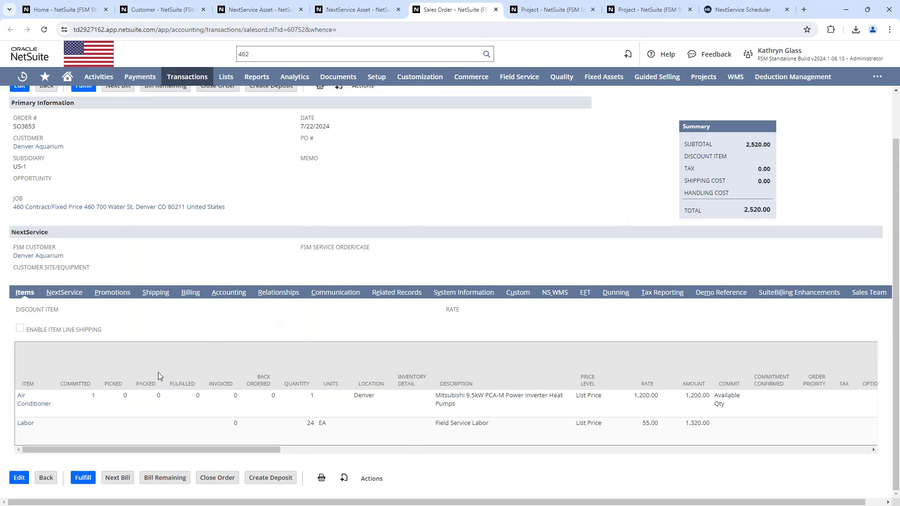
scroll(313, 407, up, 1)
scroll(313, 404, up, 1)
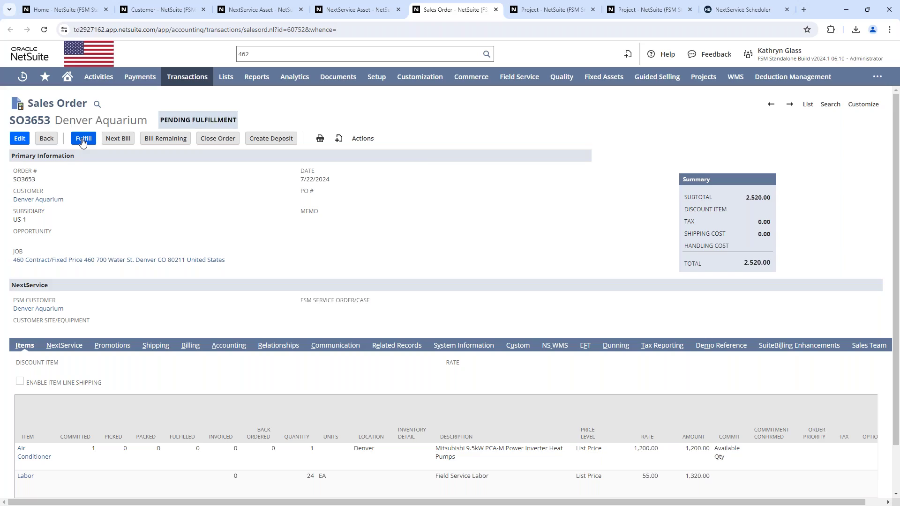
click(99, 261)
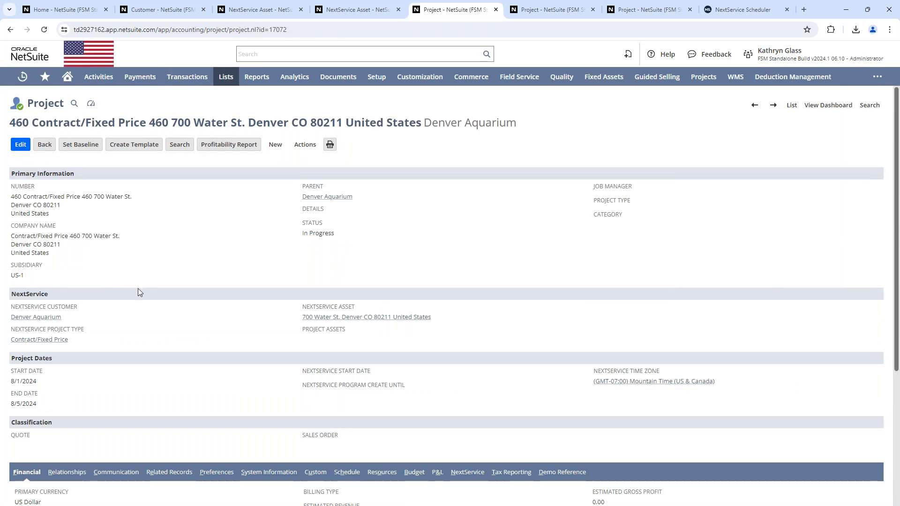
click(347, 474)
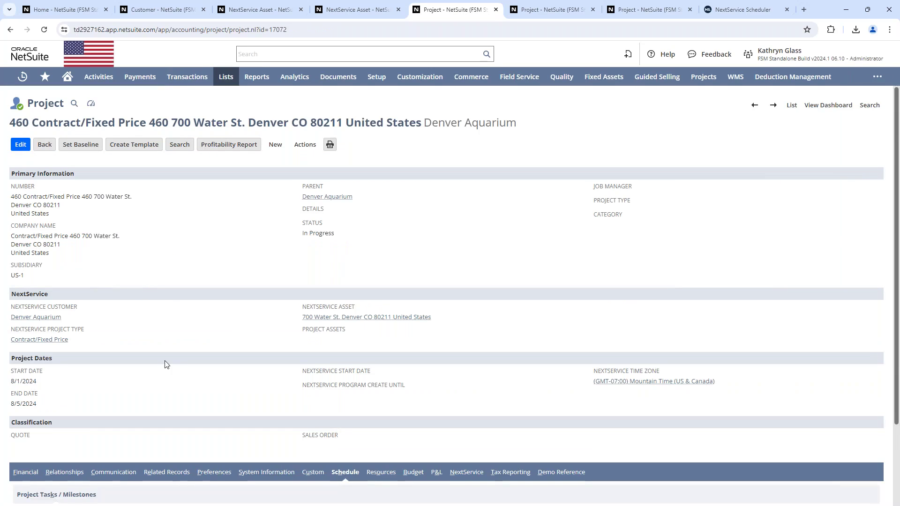
scroll(165, 364, down, 2)
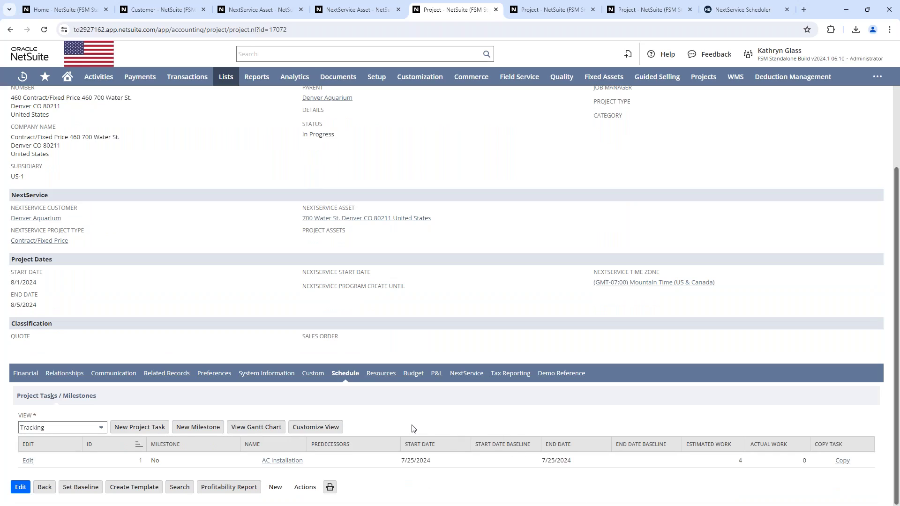
Review the project tasks and milestones of Meow Wolf Denver's Contract/Fixed Price project, including its Gantt chart
click(533, 10)
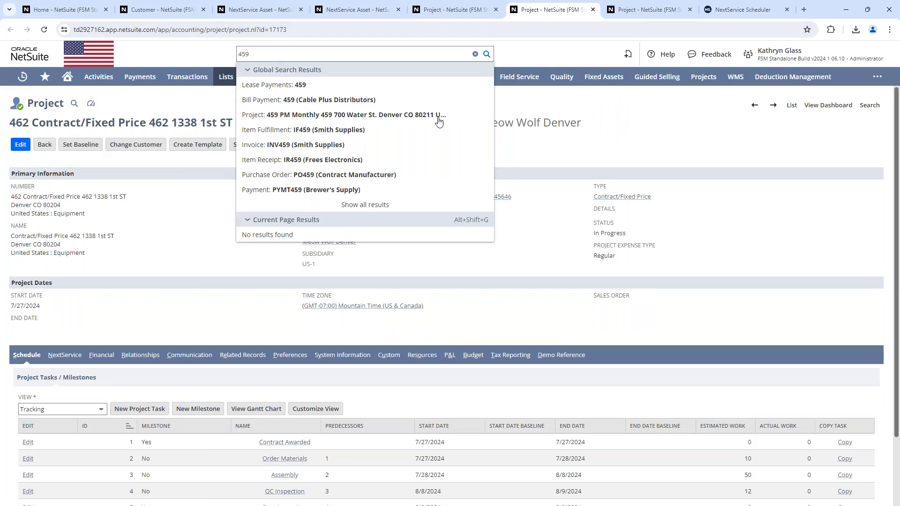
click(189, 279)
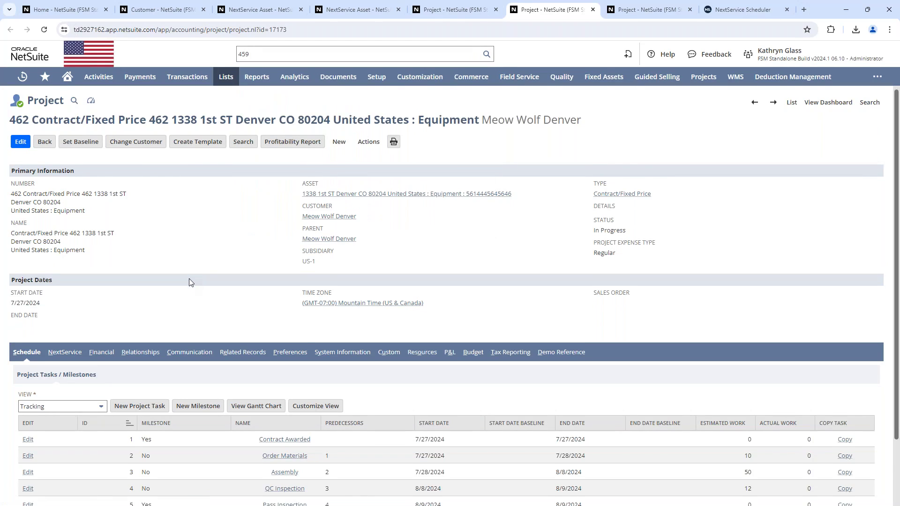
scroll(189, 280, down, 2)
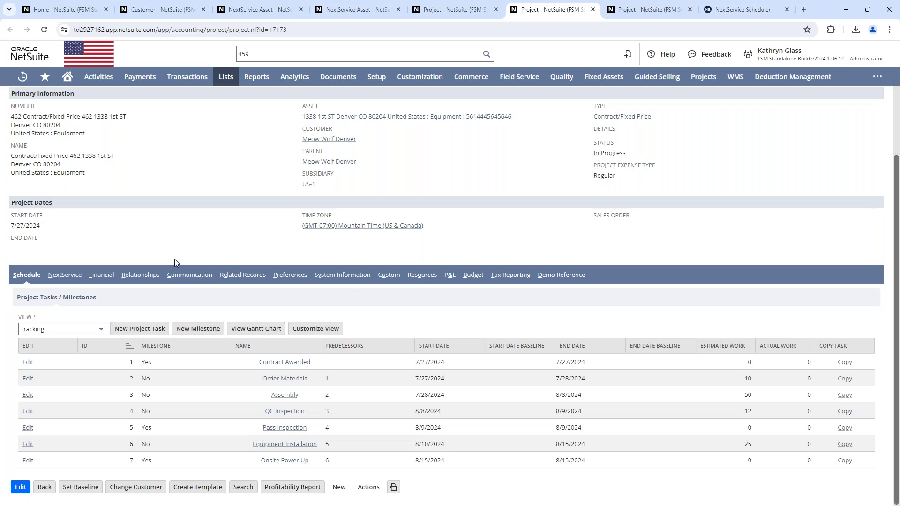
mouse_move(381, 495)
click(270, 329)
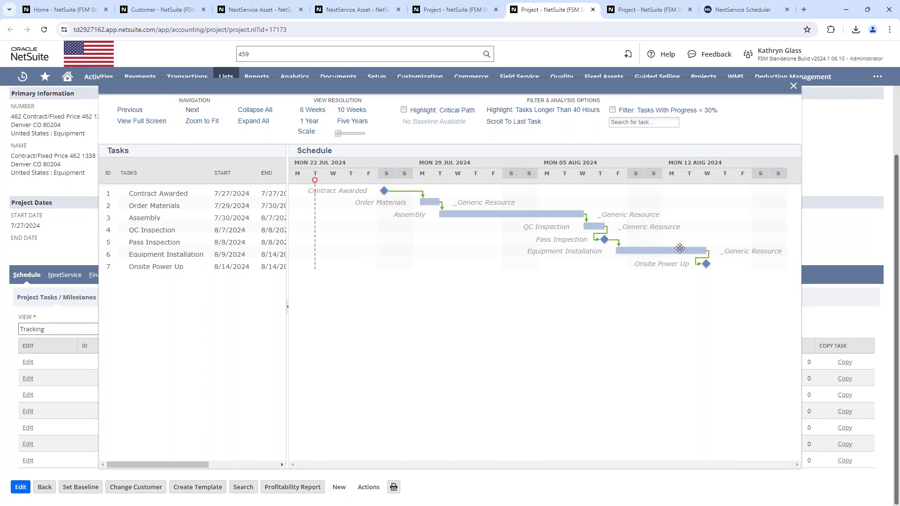
click(792, 87)
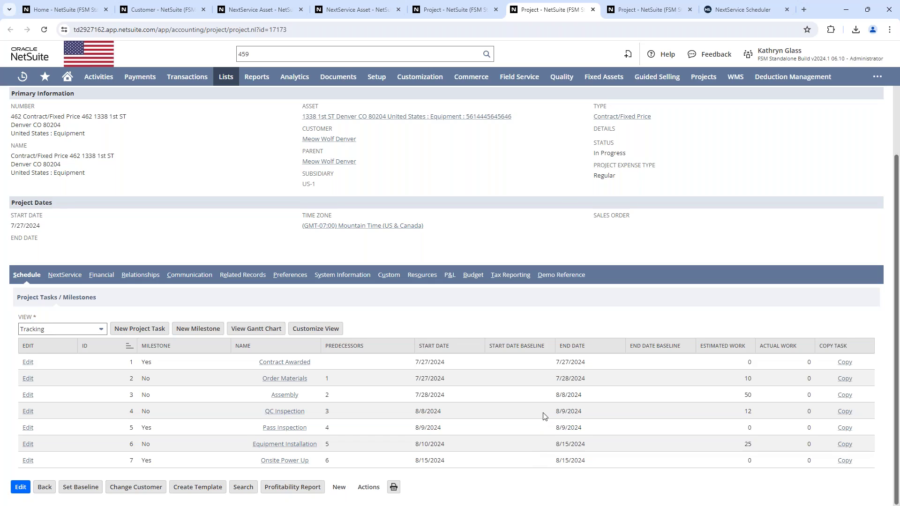
Review the program of service cases in Denver Aquarium's PM Monthly project
click(615, 14)
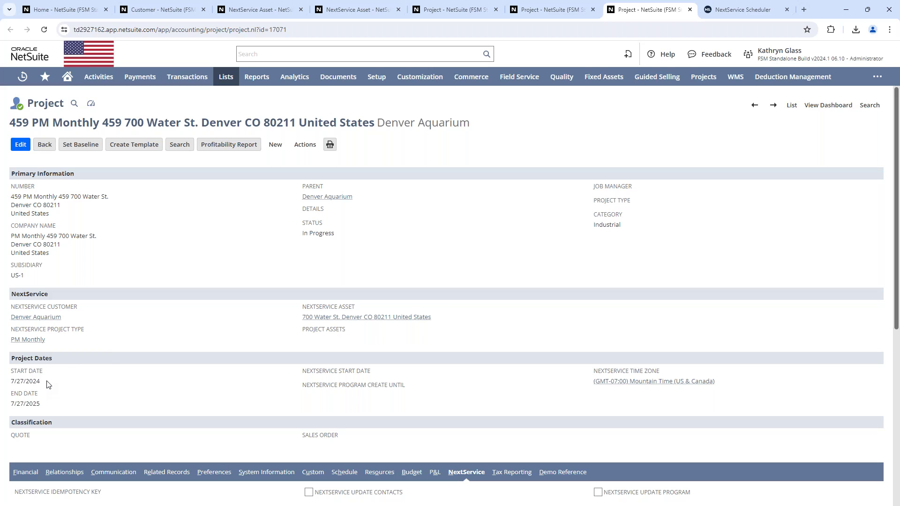
scroll(64, 380, down, 6)
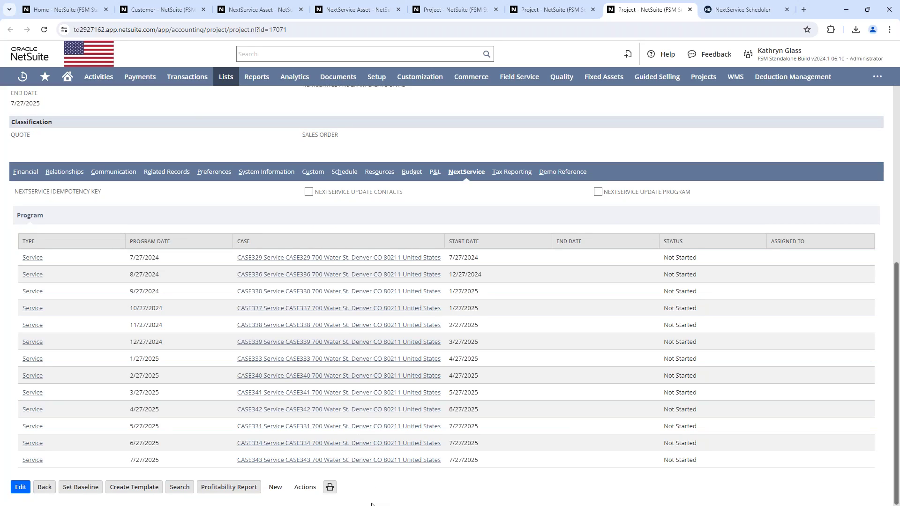
scroll(178, 325, up, 6)
Edit the PM Monthly project, set its NextService project type to PM Quarterly, and check the regenerated program
click(22, 128)
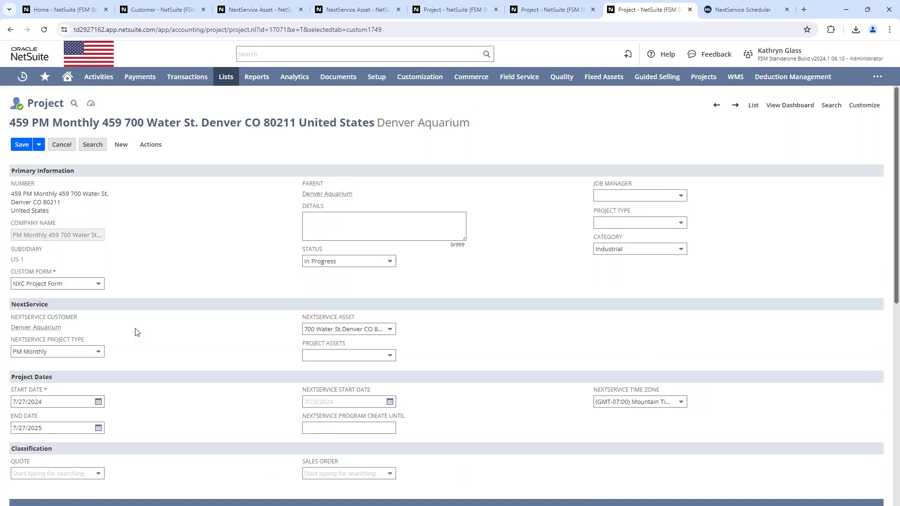
click(91, 353)
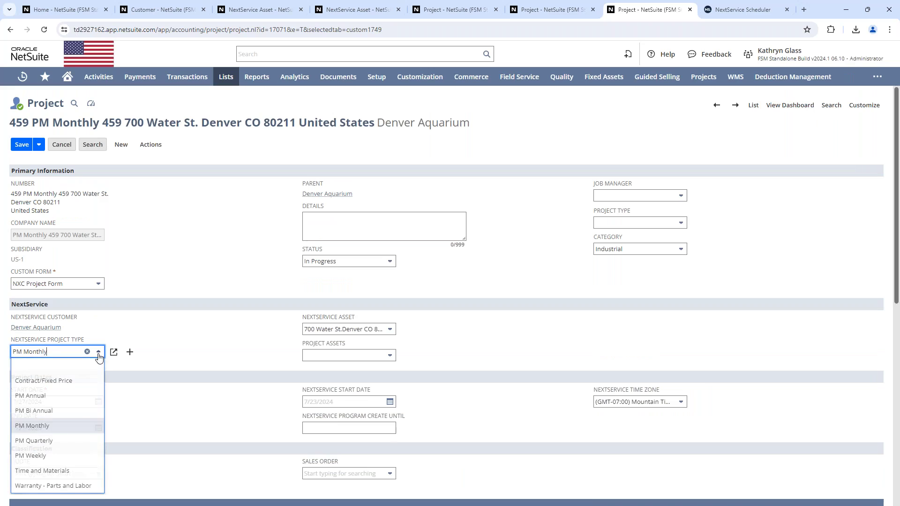
click(69, 441)
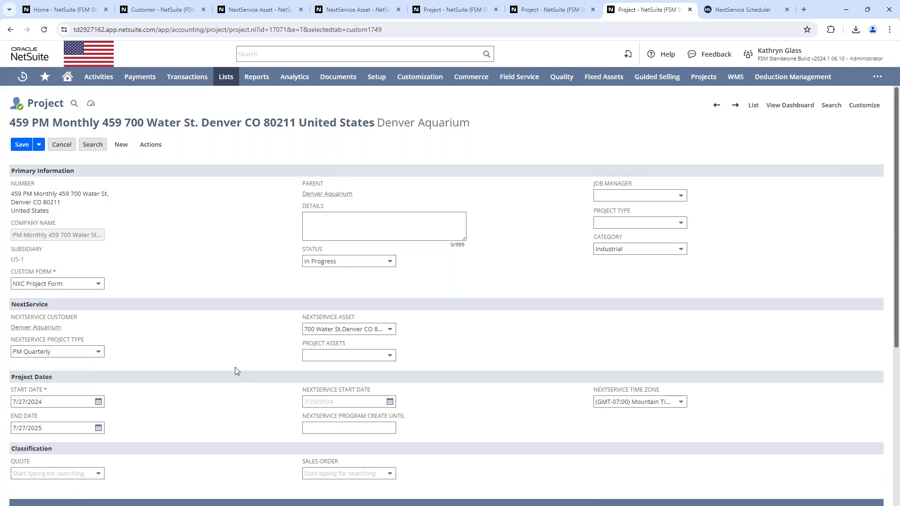
scroll(234, 367, down, 1)
scroll(235, 370, down, 5)
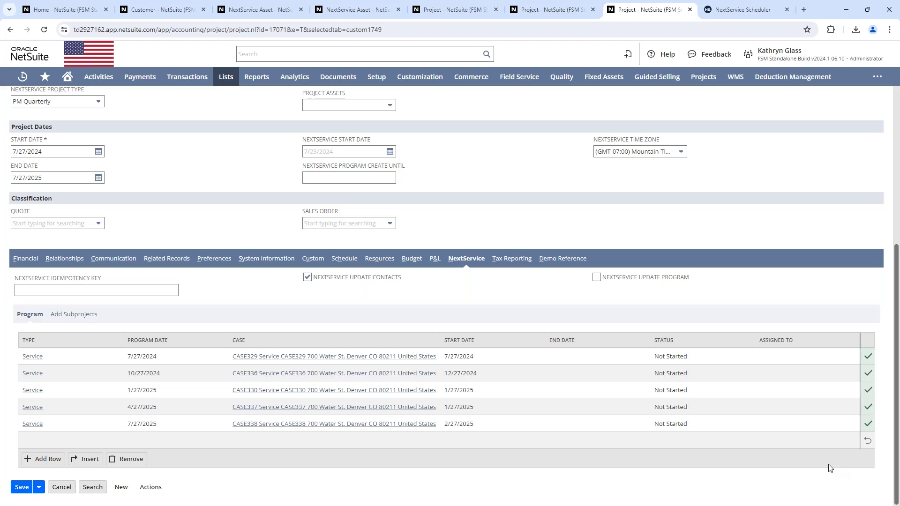
Open the new warranty service case from the field service cases of the air conditioner asset
click(353, 9)
click(89, 348)
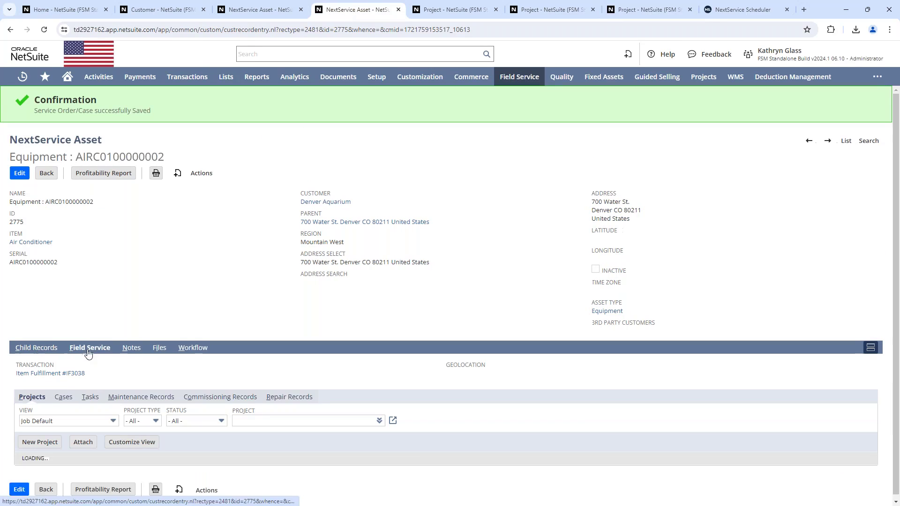
click(76, 397)
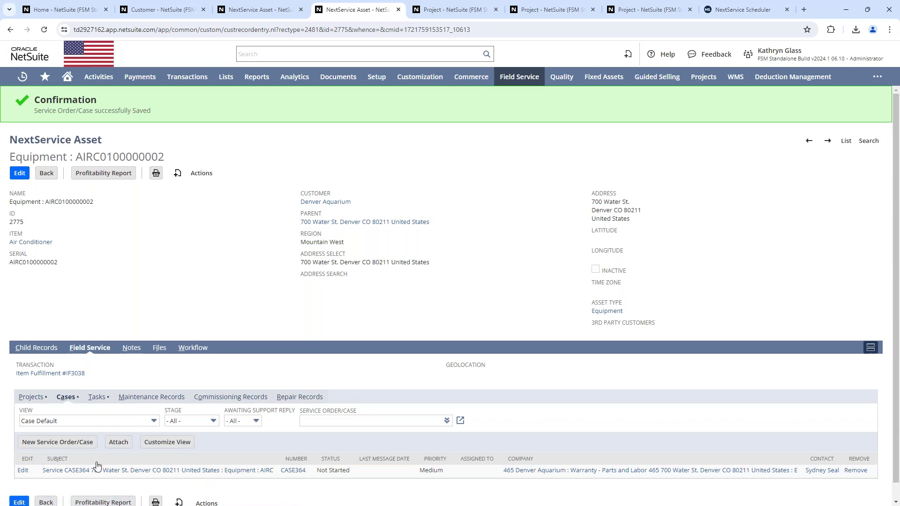
click(97, 476)
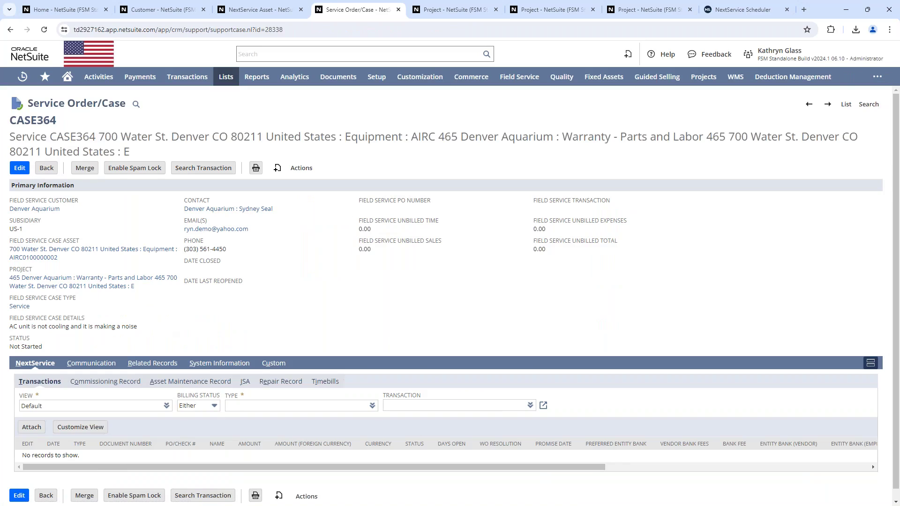
Revisit the AC Installation task in the Contract/Fixed Price project and the program in the PM Quarterly project
click(453, 10)
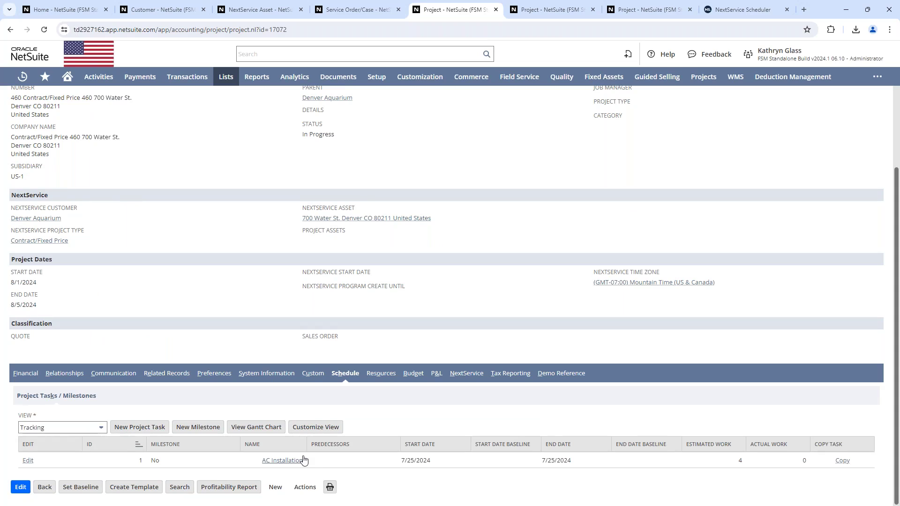
click(649, 9)
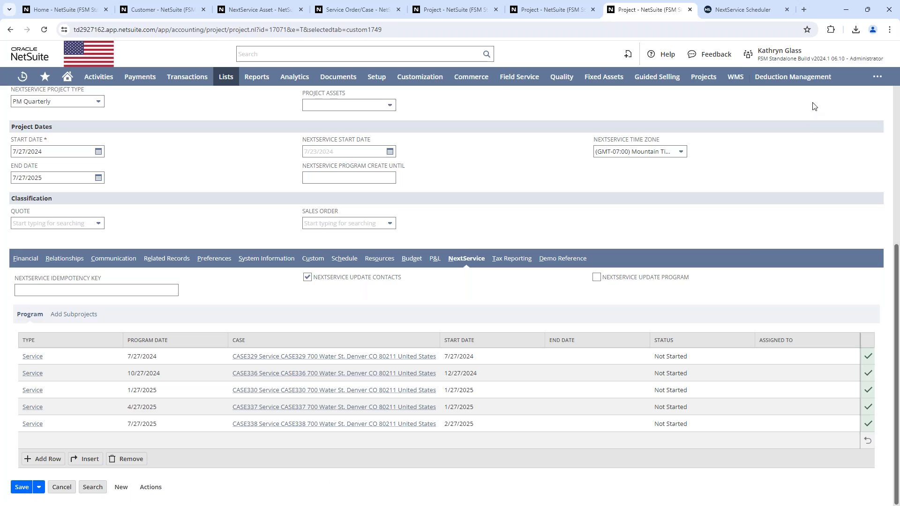
Switch to the NextService Scheduler, enlarge its map, and examine the details of technicians and clustered tasks around Denver
click(758, 14)
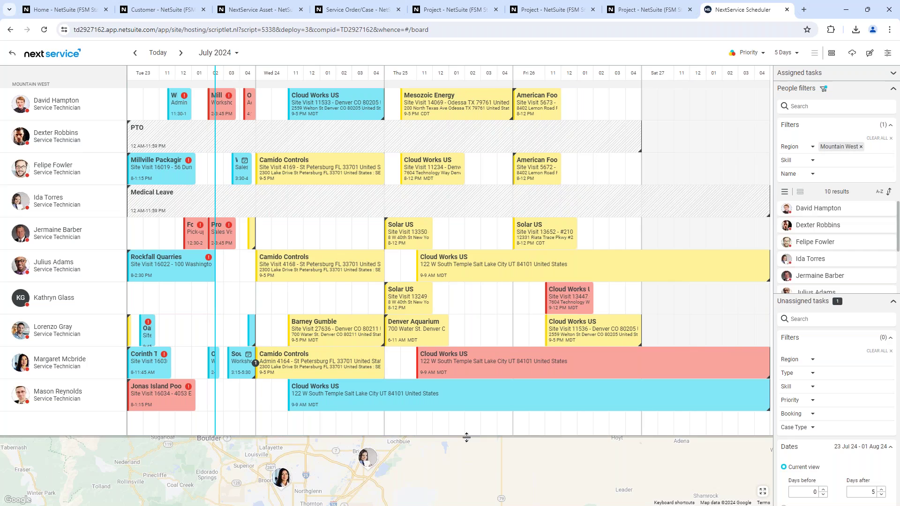
drag(466, 437, 443, 439)
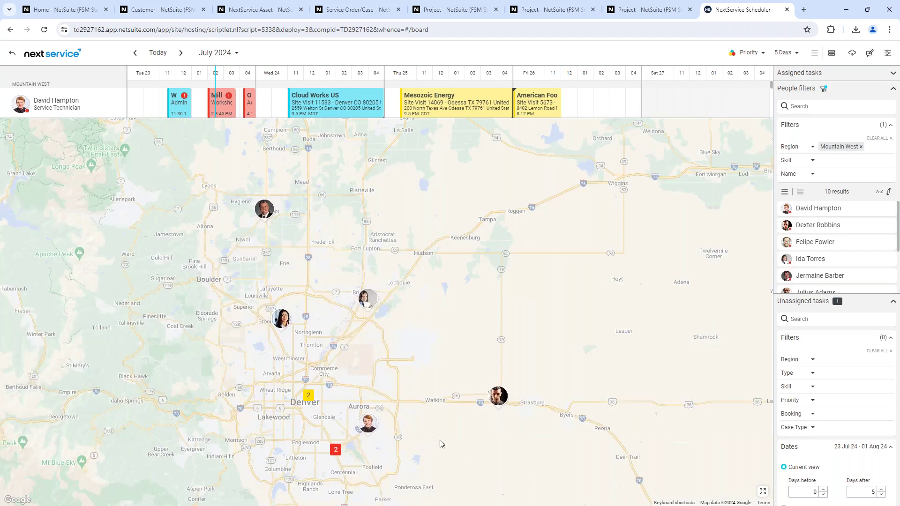
click(493, 396)
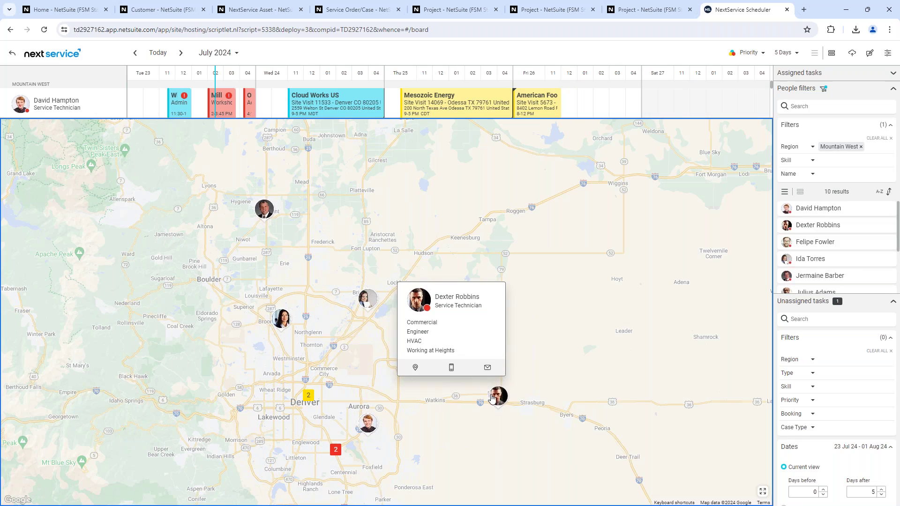
click(308, 396)
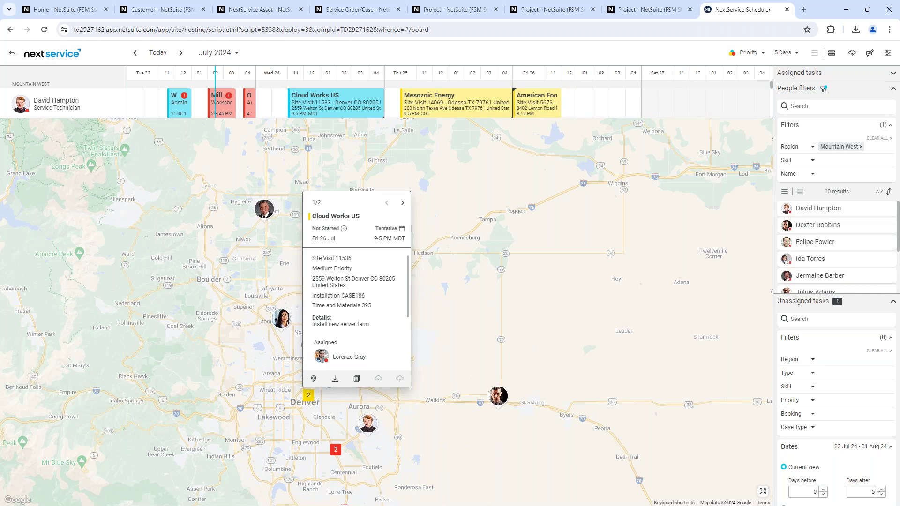
click(368, 423)
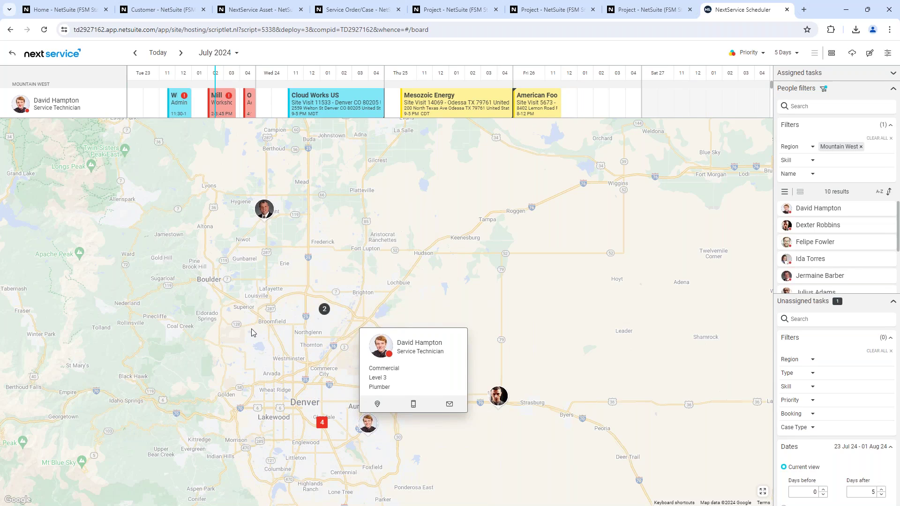
Examine technician and task locations across the United States on the map, and bring back the full schedule board
scroll(252, 332, down, 3)
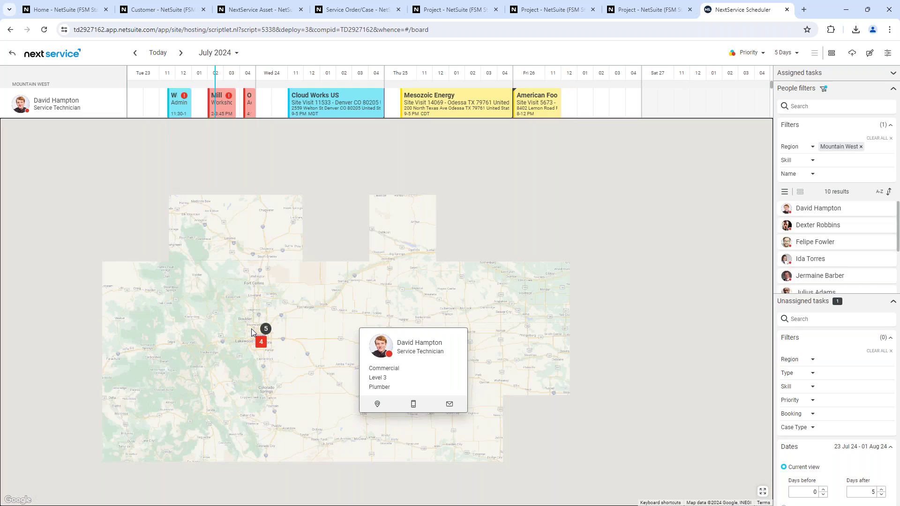
scroll(252, 333, down, 1)
scroll(255, 334, down, 1)
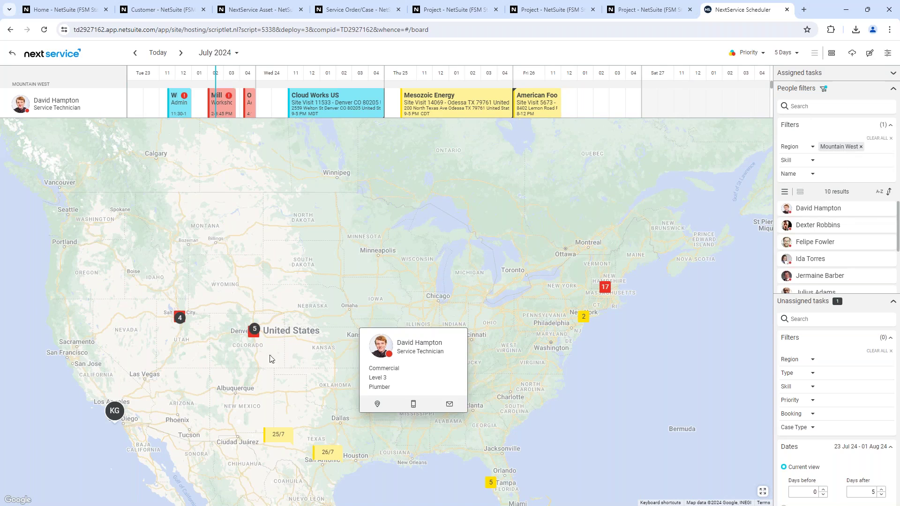
scroll(256, 354, up, 1)
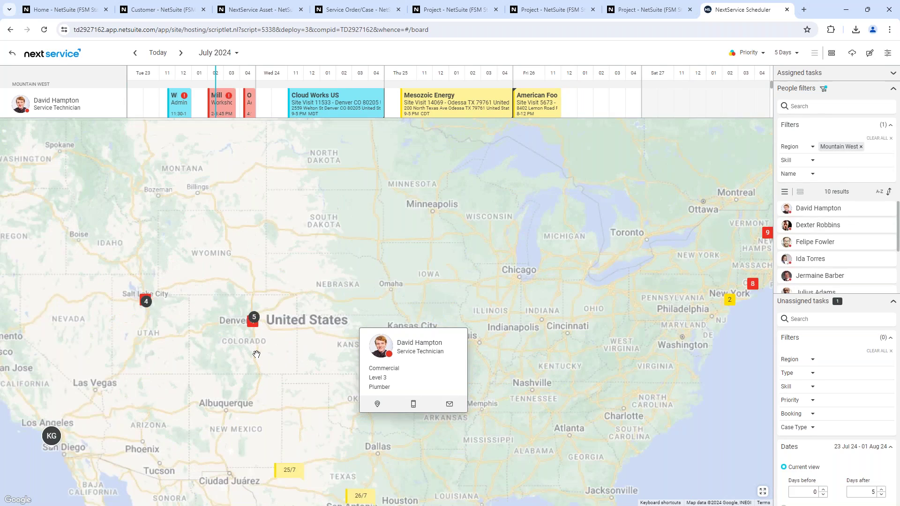
scroll(257, 354, up, 2)
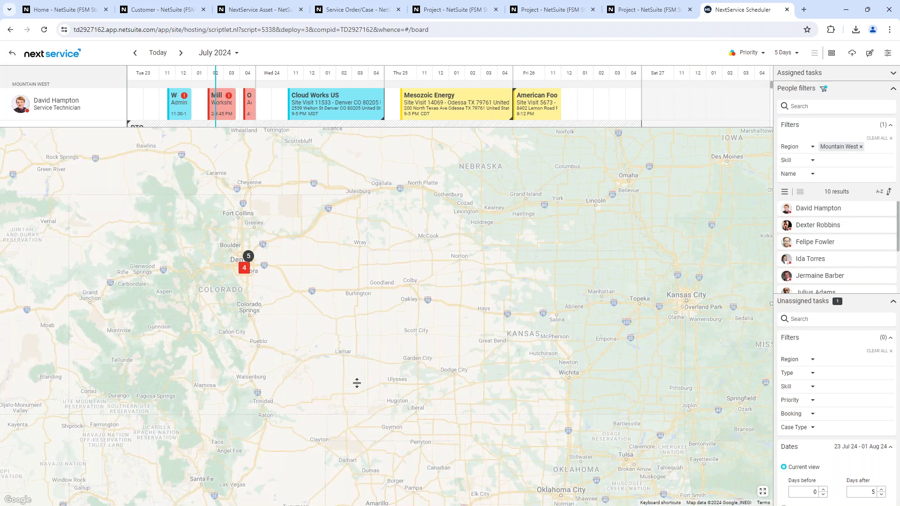
drag(356, 383, 357, 436)
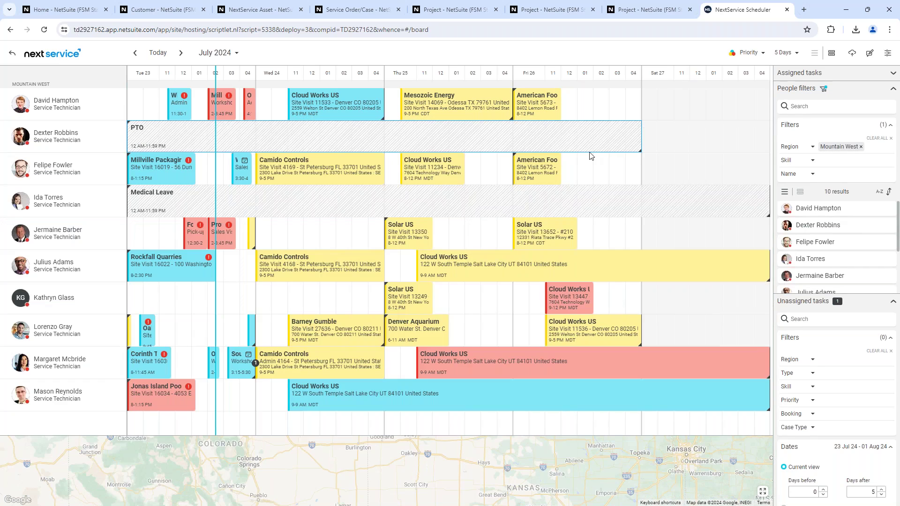